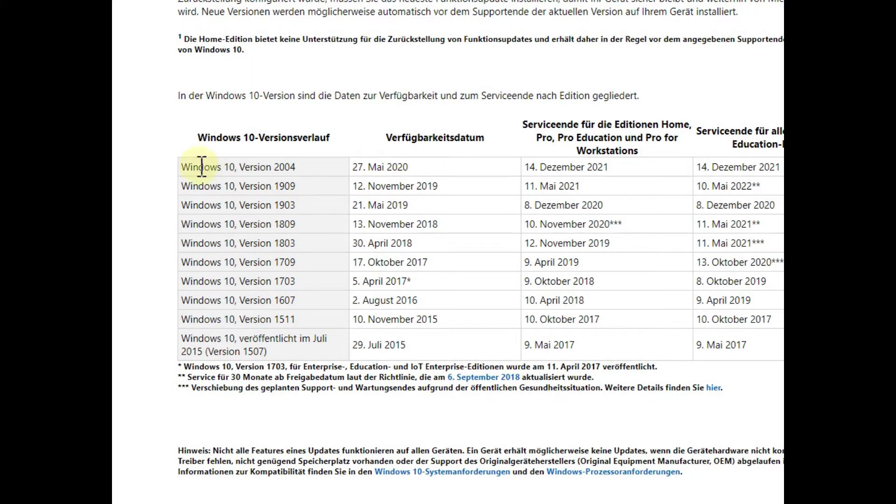
left_click(185, 165)
left_click_drag(185, 164, 298, 323)
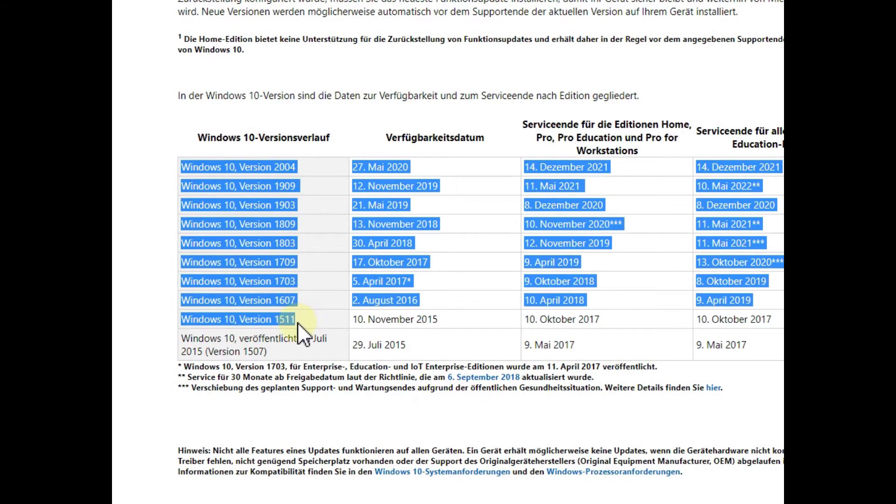
left_click(314, 169)
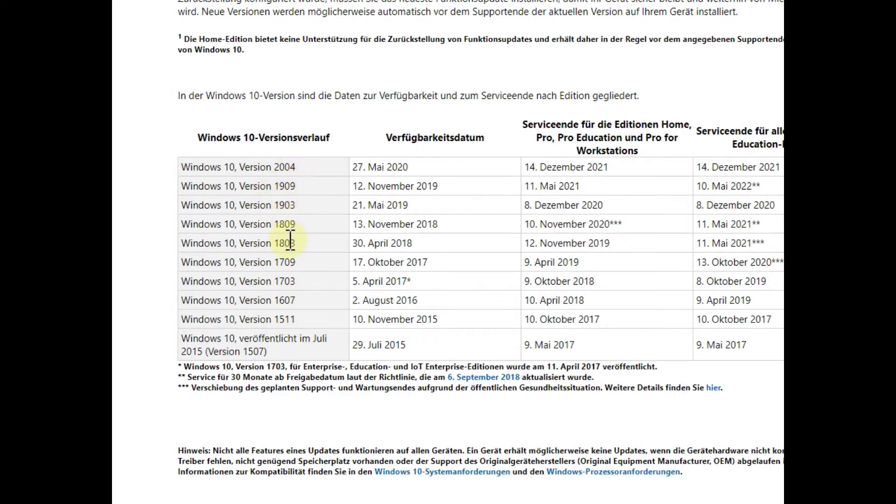
left_click_drag(184, 205, 305, 207)
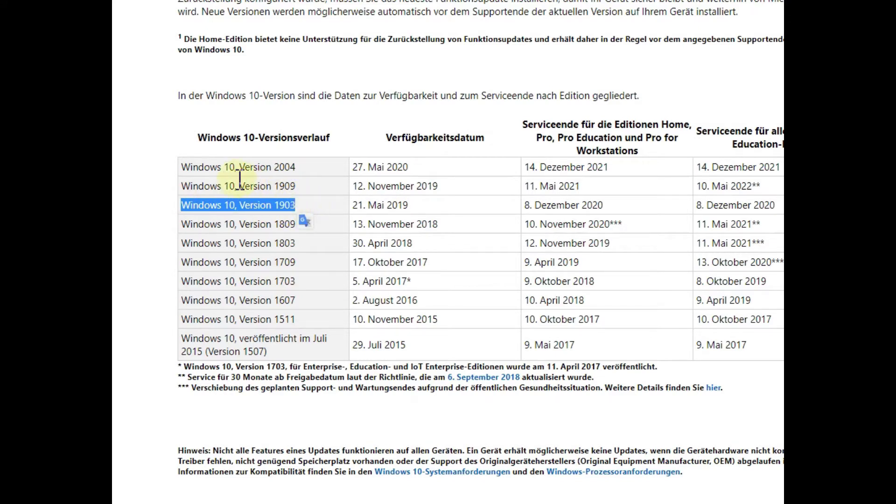
left_click(282, 183)
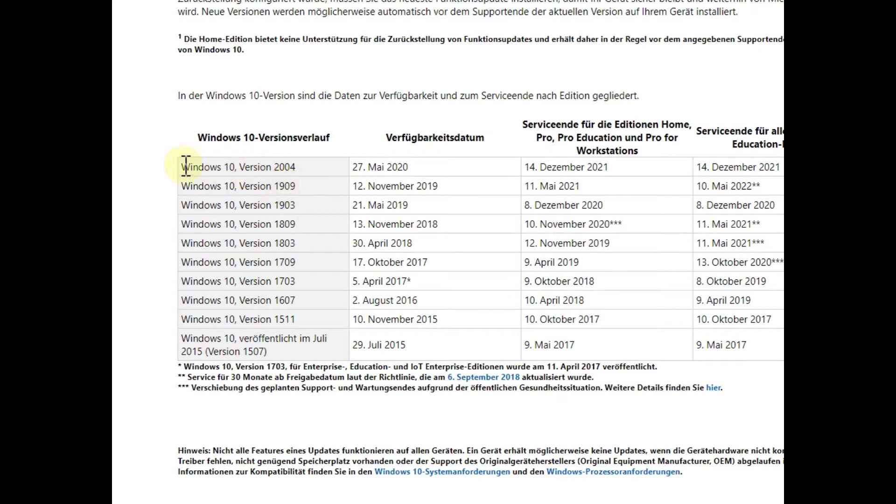
left_click_drag(178, 163, 297, 167)
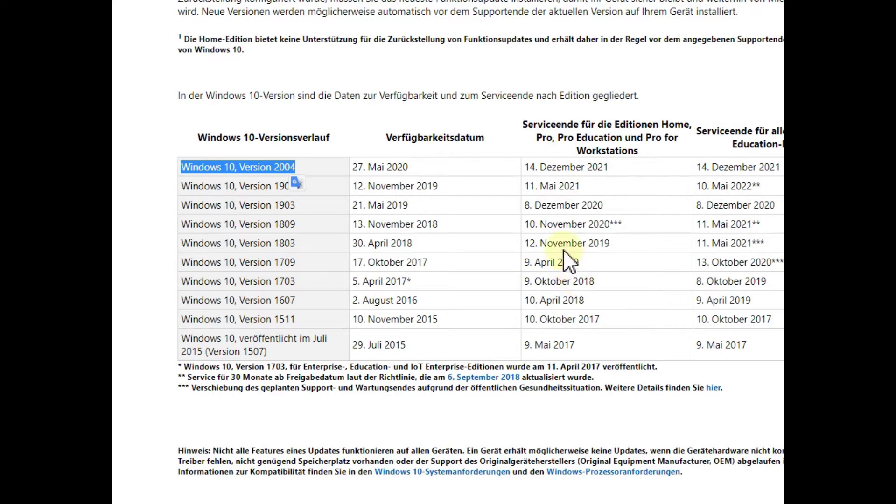
left_click_drag(298, 201, 180, 207)
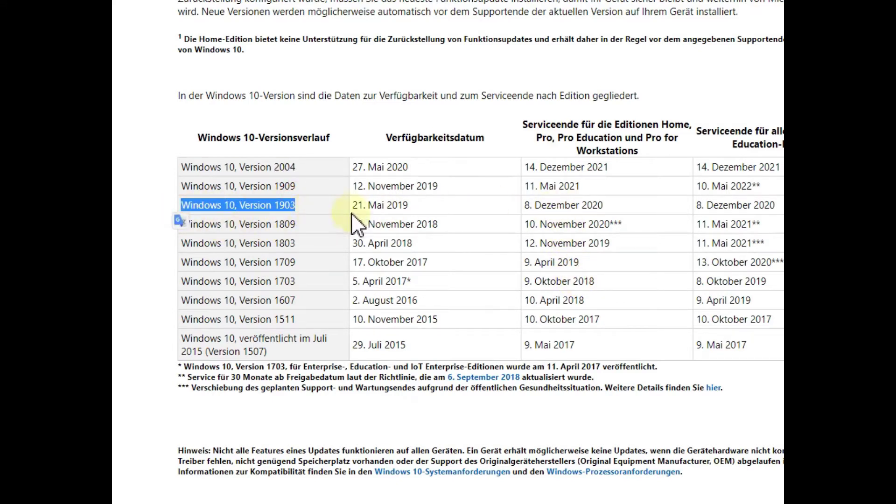
left_click_drag(524, 206, 605, 207)
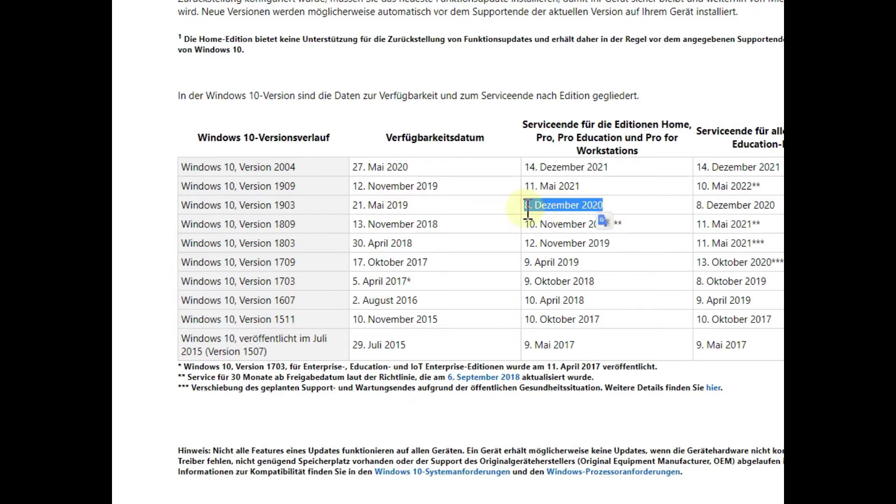
left_click(480, 205)
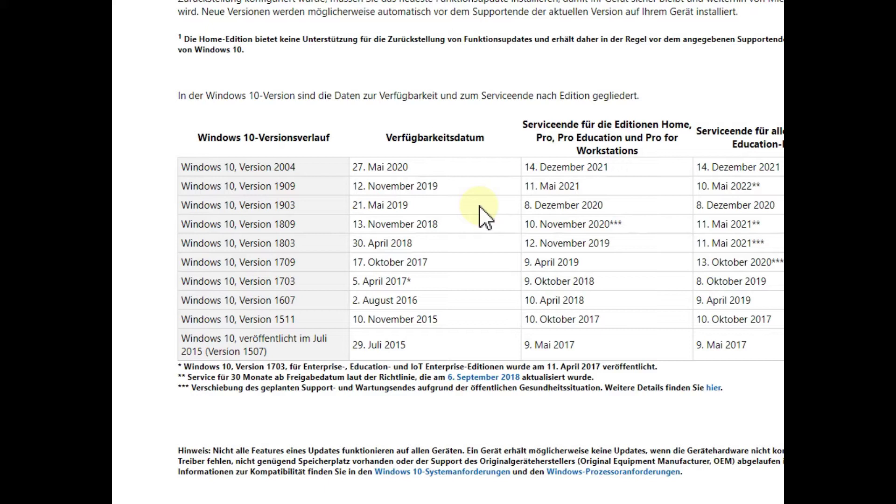
left_click_drag(298, 164, 182, 176)
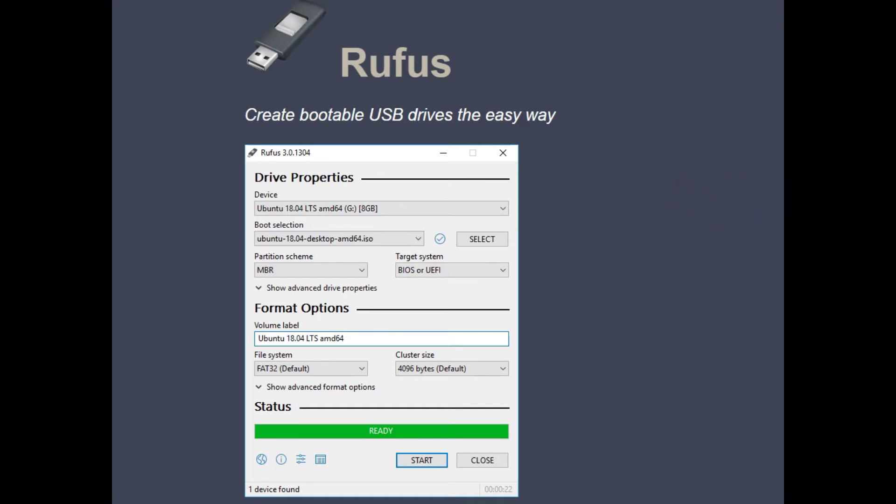
Step: Scroll the Rufus website to the Download list and download the Rufus 3.11 Portable build
scroll(448, 252, "down", 2)
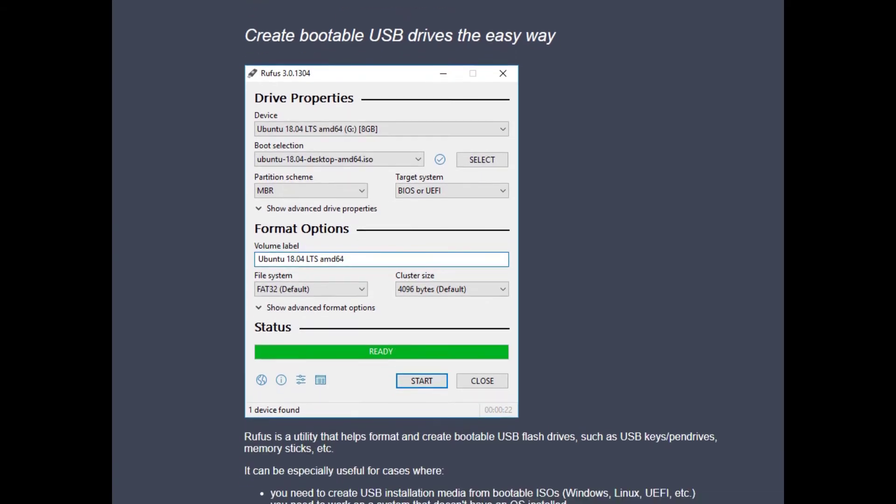
scroll(448, 252, "up", 2)
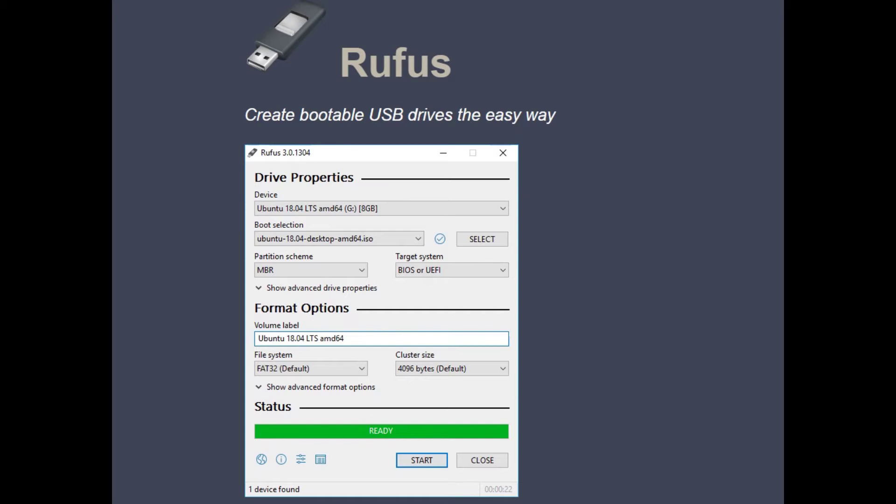
scroll(448, 252, "down", 12)
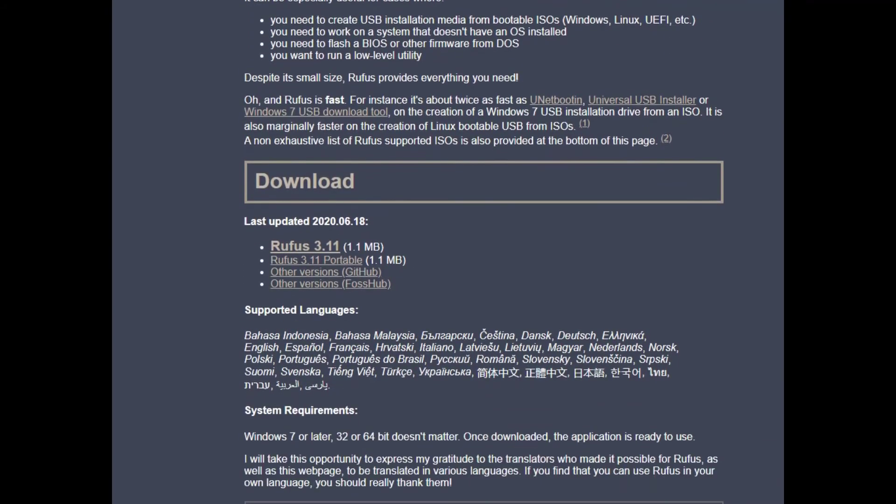
scroll(216, 180, "down", 2)
scroll(216, 180, "up", 2)
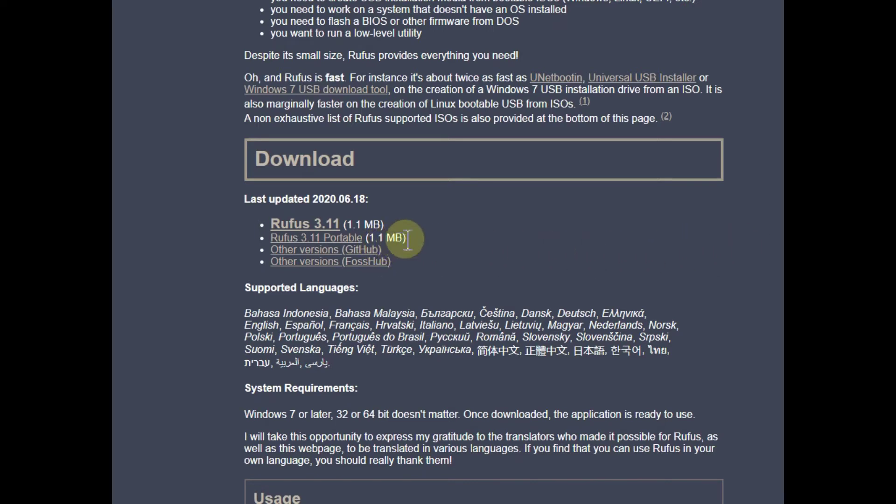
left_click(299, 225)
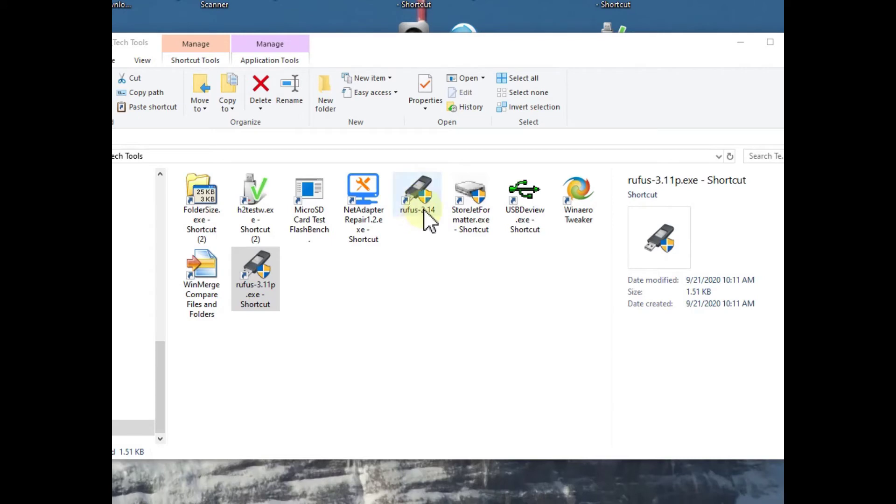
left_click(415, 205)
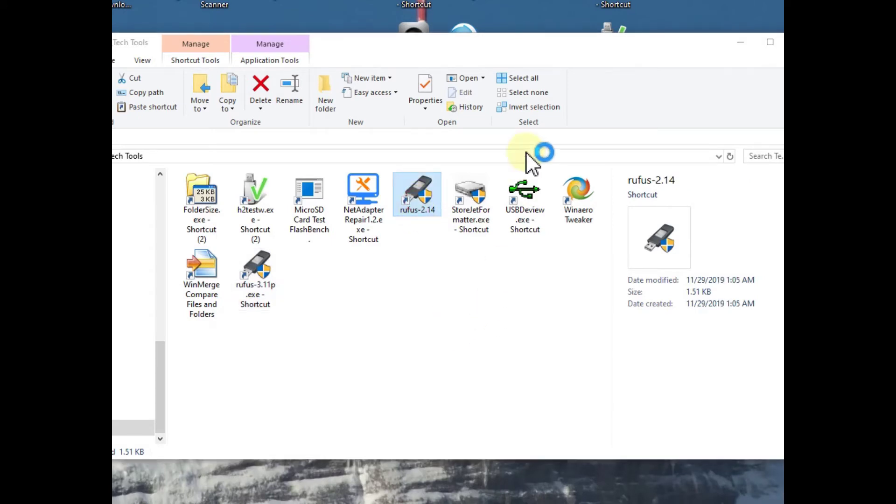
left_click_drag(522, 32, 439, 71)
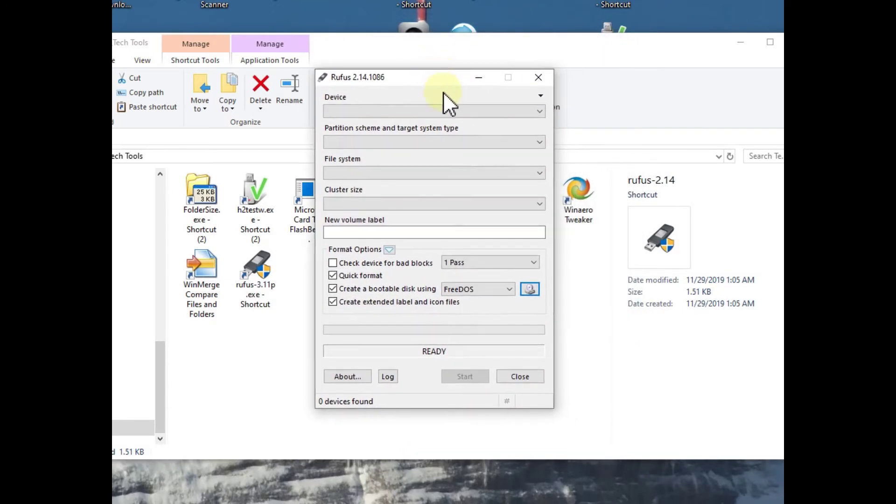
left_click(540, 77)
left_click(252, 306)
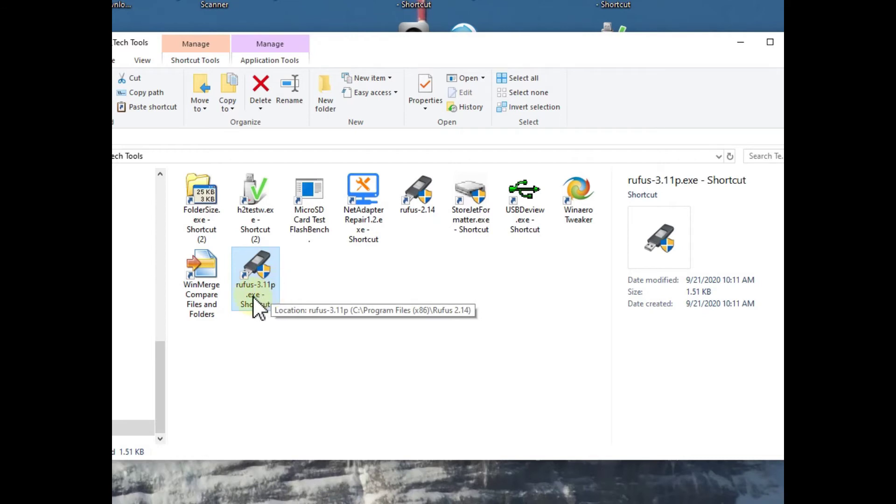
Step: Launch portable Rufus 3.11, allow online update checks, then close it
double_click(258, 280)
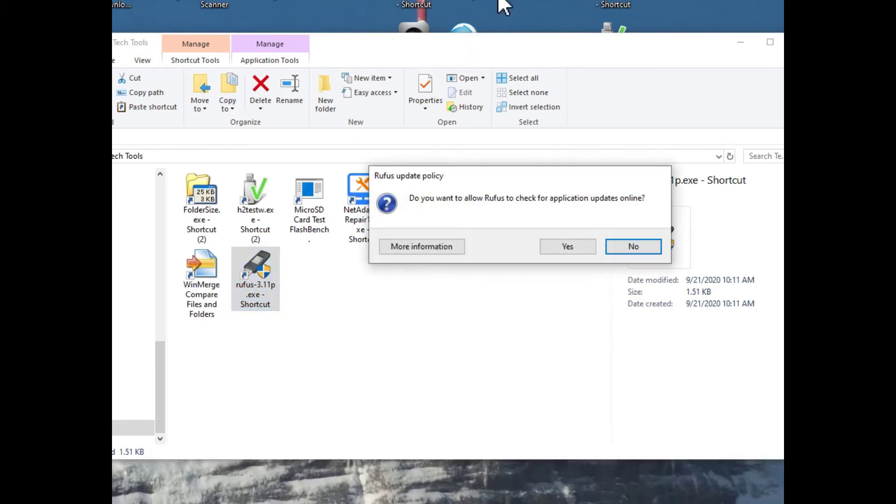
left_click(568, 246)
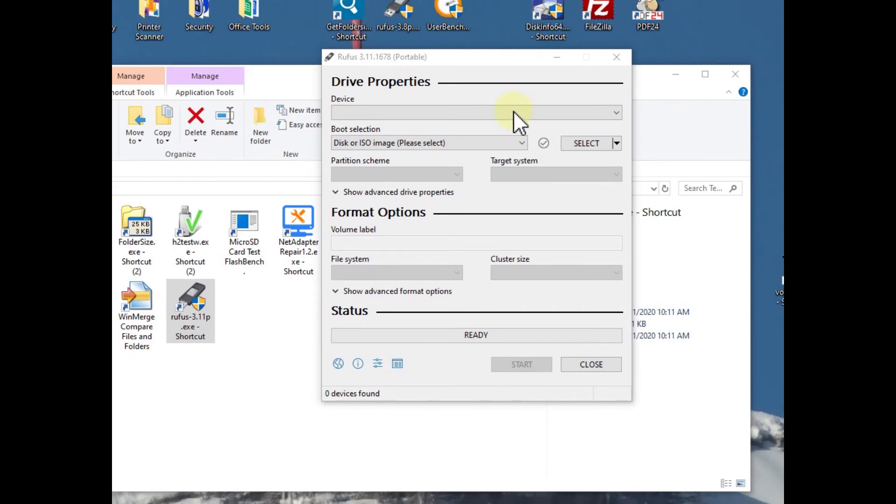
key("alt+F4")
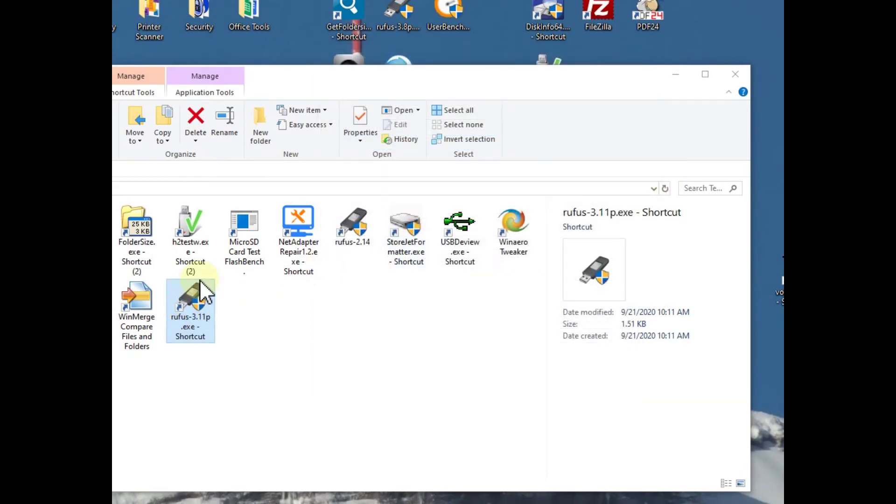
Step: Relaunch Rufus from the rufus-3.11p shortcut and move its window left and down
left_click(330, 16)
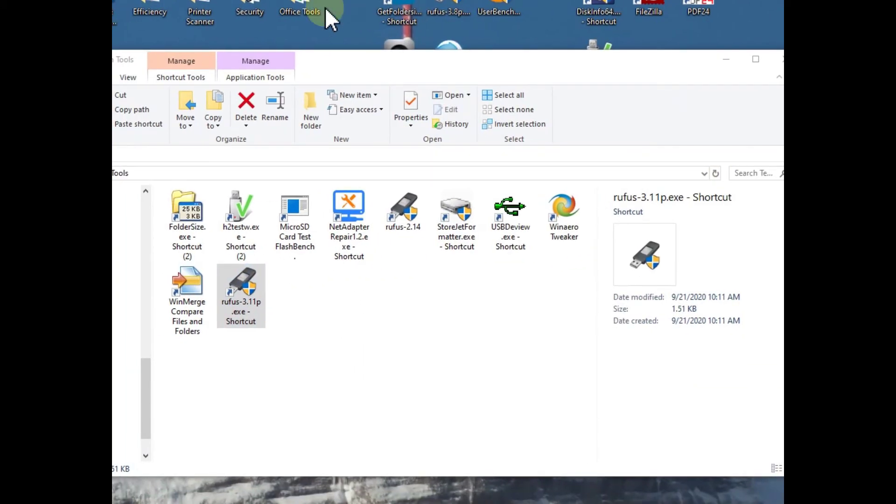
left_click(249, 282)
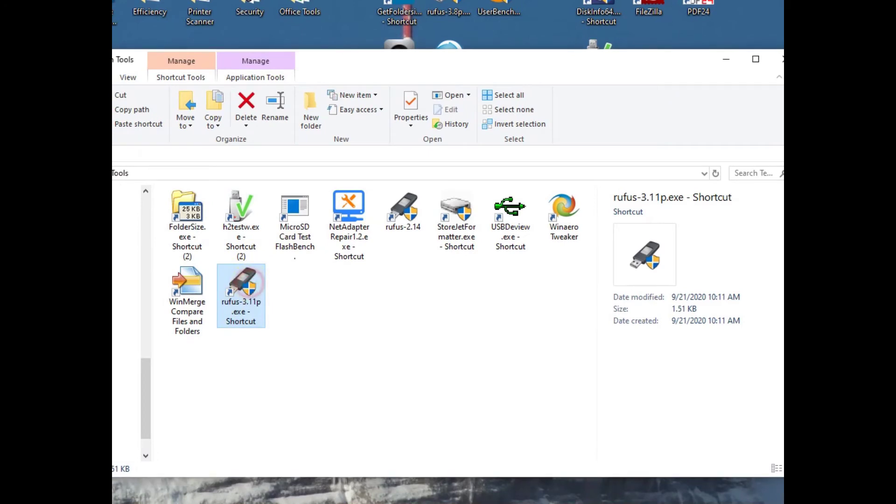
key("Return")
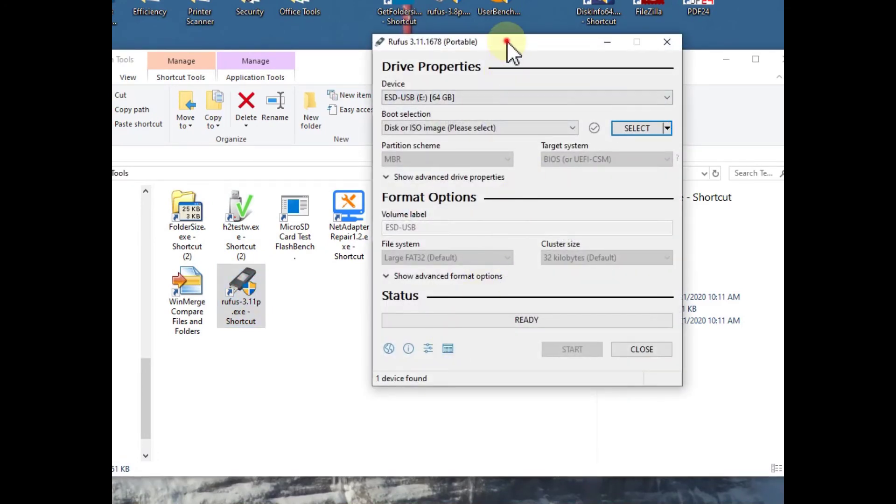
left_click_drag(508, 41, 426, 76)
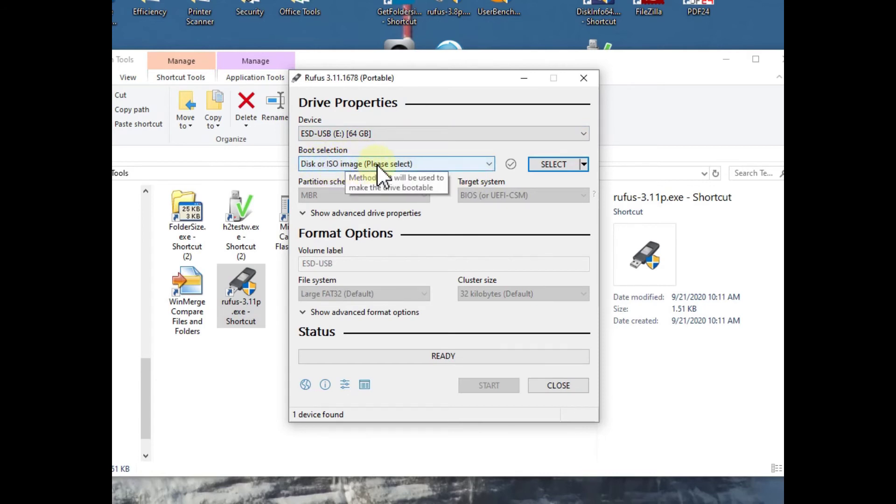
Step: Switch the SELECT button to DOWNLOAD and start the Windows ISO download script
left_click(584, 164)
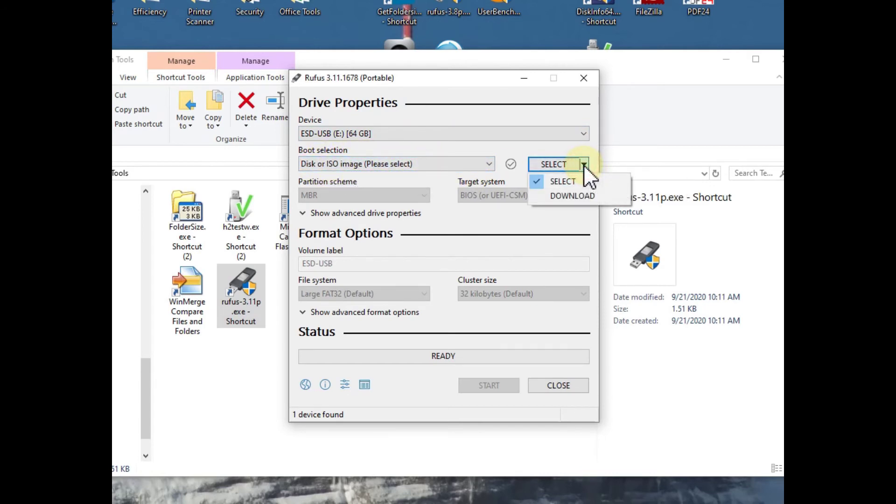
left_click(575, 196)
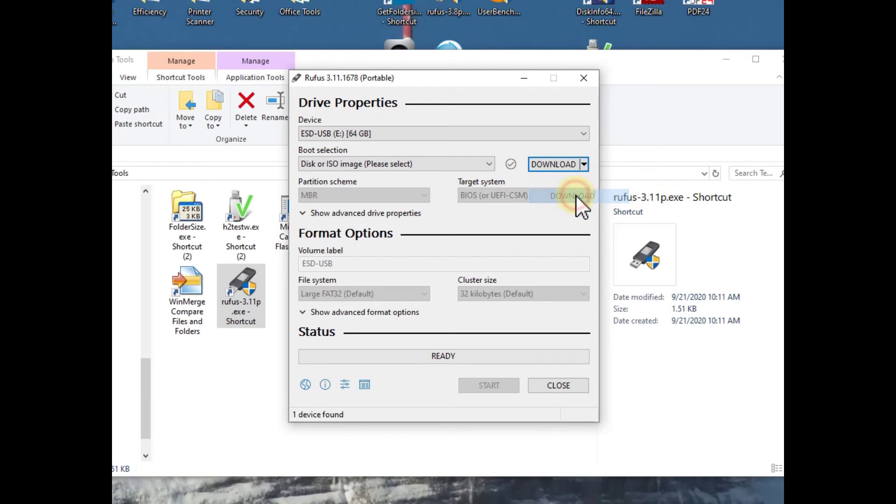
left_click(553, 162)
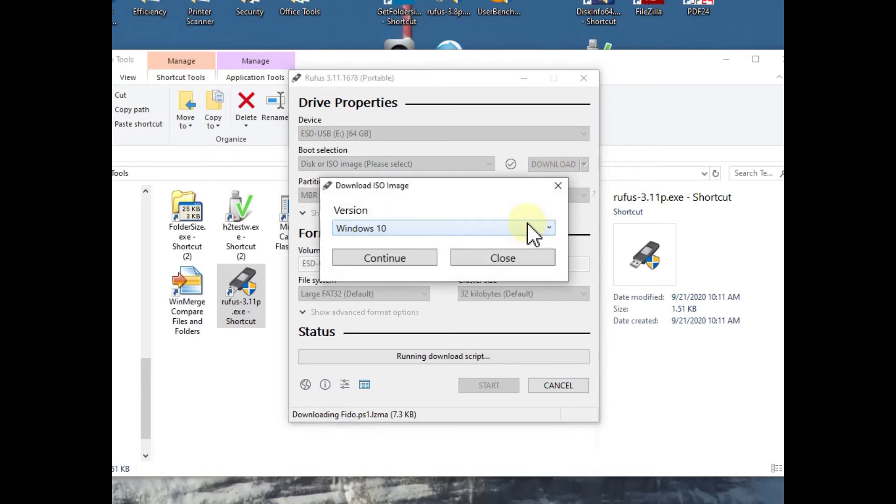
Step: Choose Windows 10 as the ISO version and continue
left_click(504, 226)
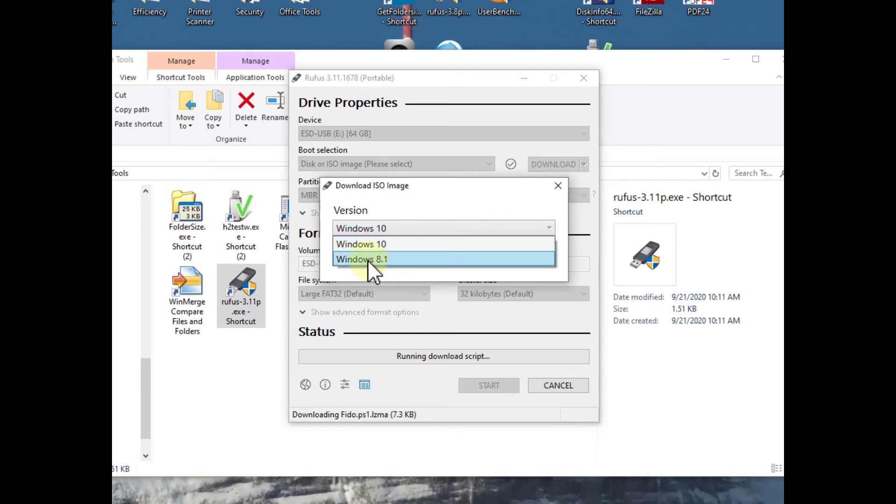
left_click(391, 243)
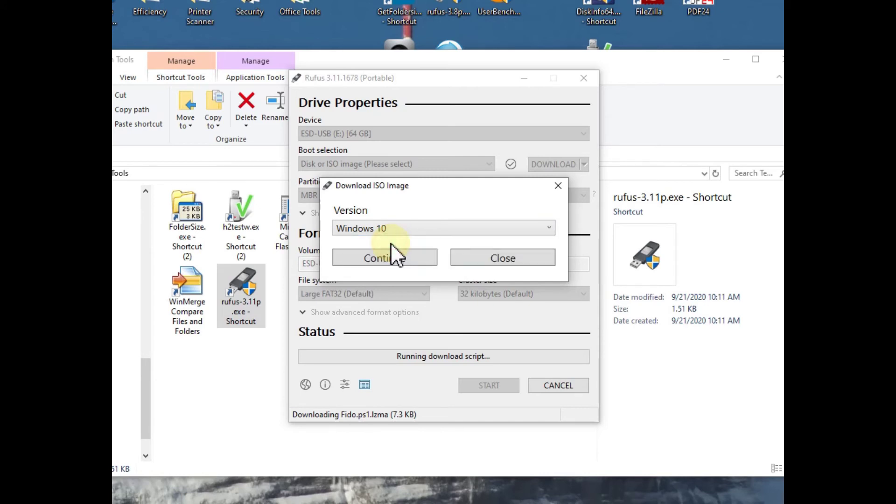
left_click(399, 259)
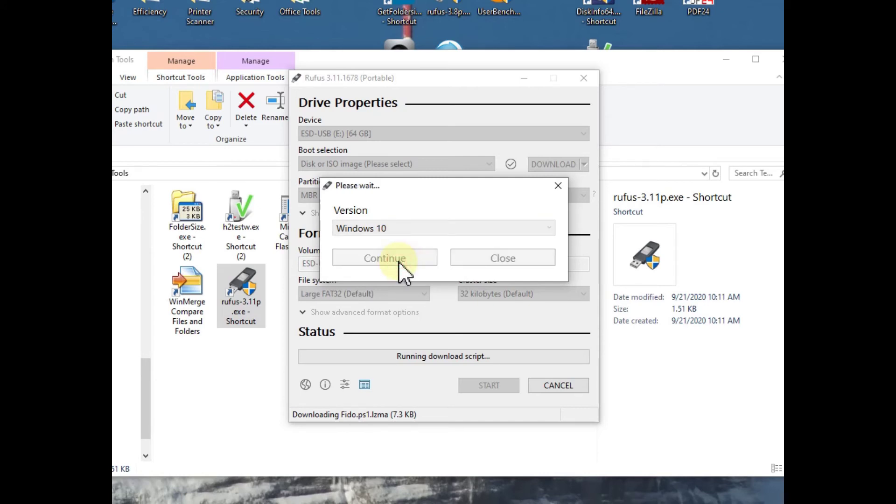
Step: Pick release 19H1 (Build 18362.30 - 2019.05) and edition Windows 10 Home/Pro
left_click(401, 267)
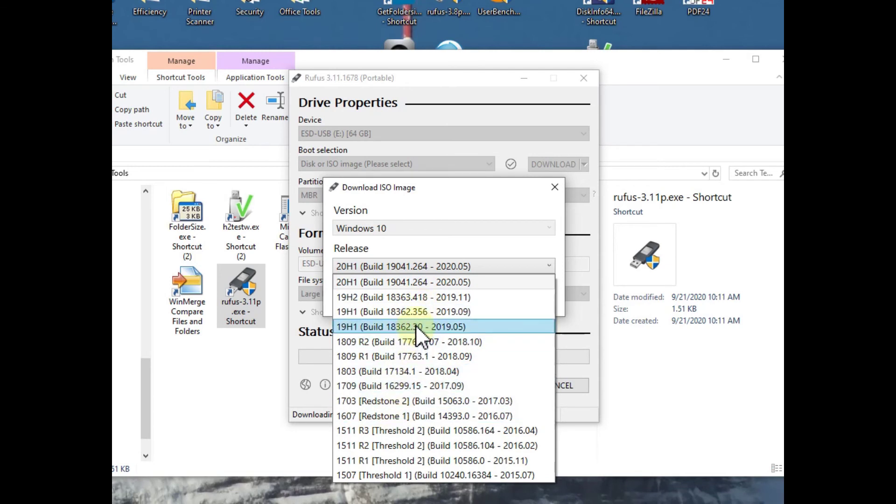
left_click(418, 297)
left_click(406, 296)
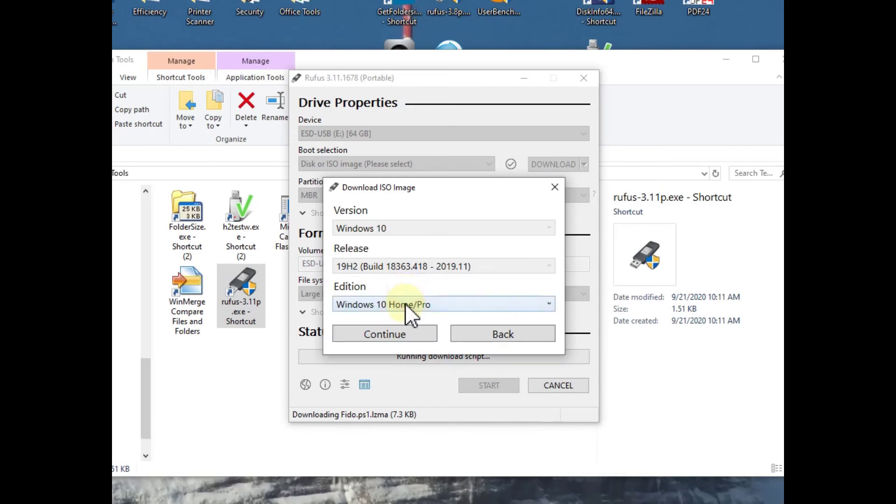
left_click(420, 305)
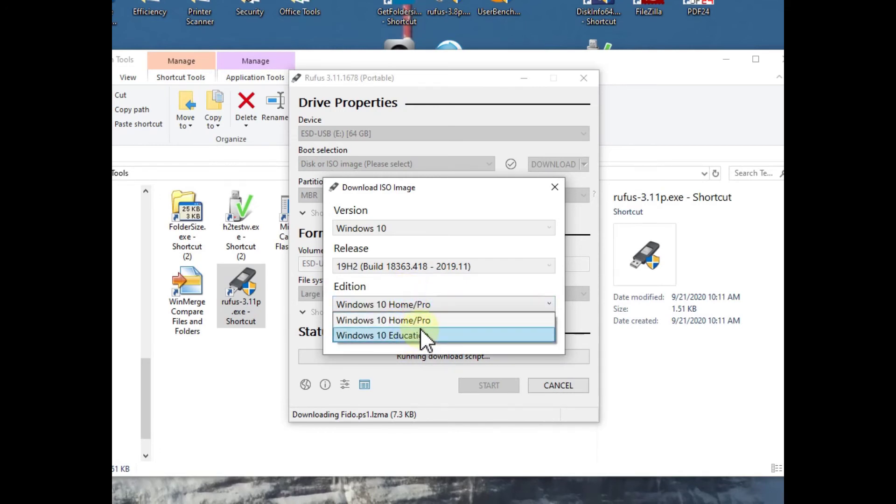
left_click(449, 323)
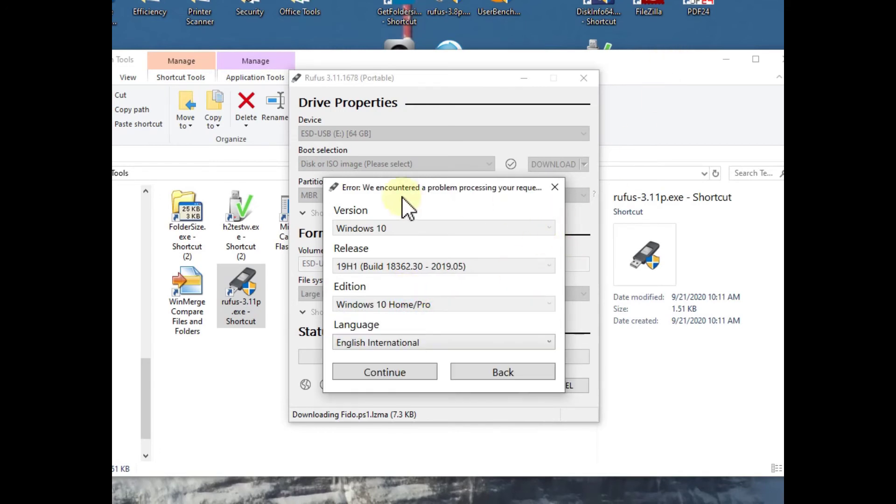